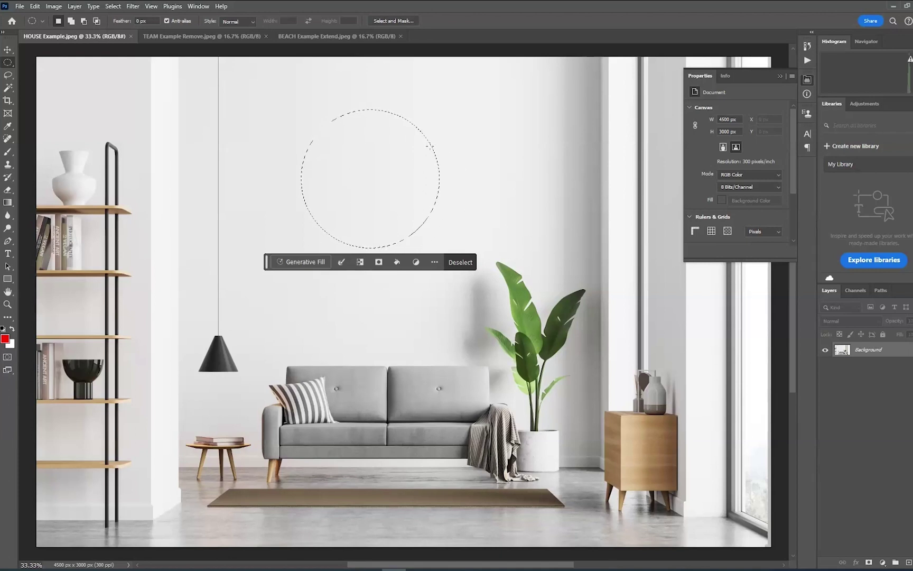
# Step: Generate a wall clock in the circle with 'create a clock', keeping the first, black-rimmed variation
pyautogui.click(297, 261)
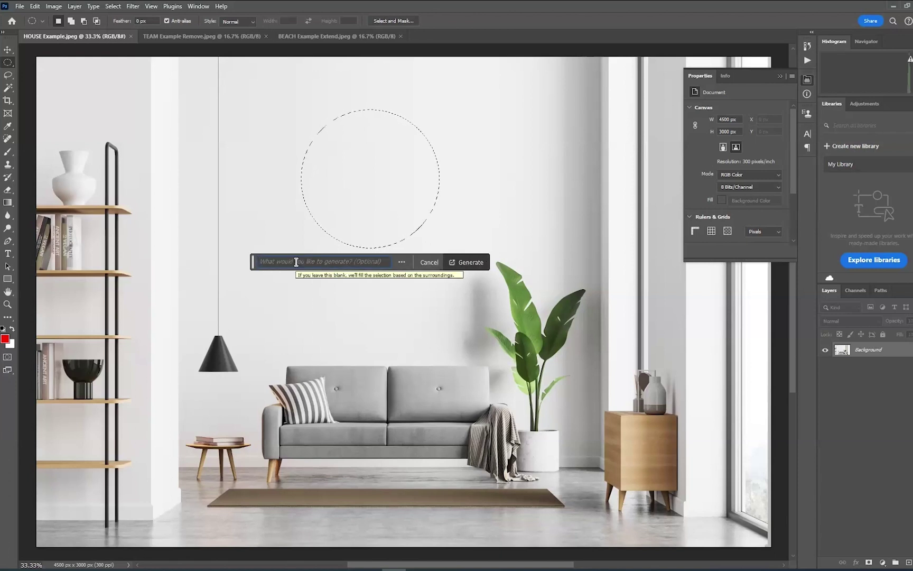
pyautogui.write('cre')
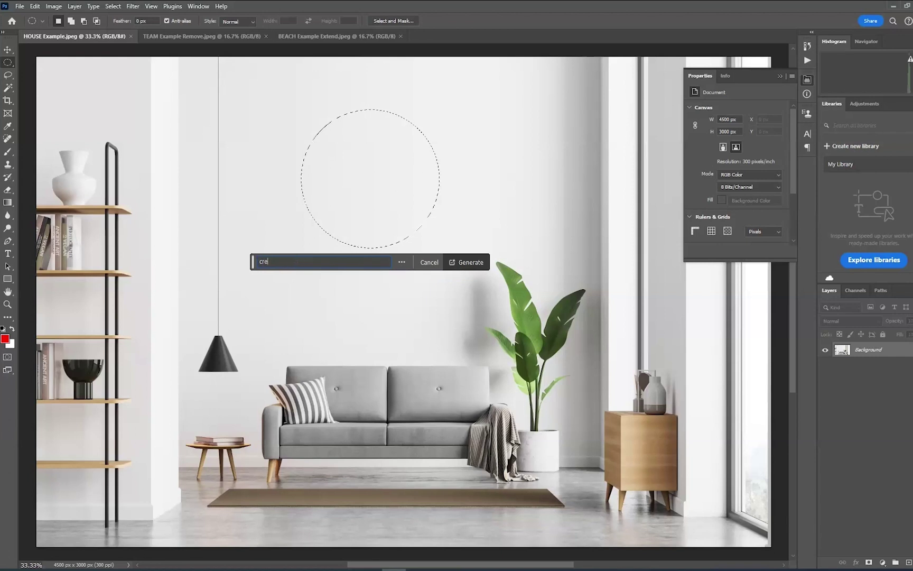
pyautogui.write('ate a ')
pyautogui.write('clock')
pyautogui.click(476, 263)
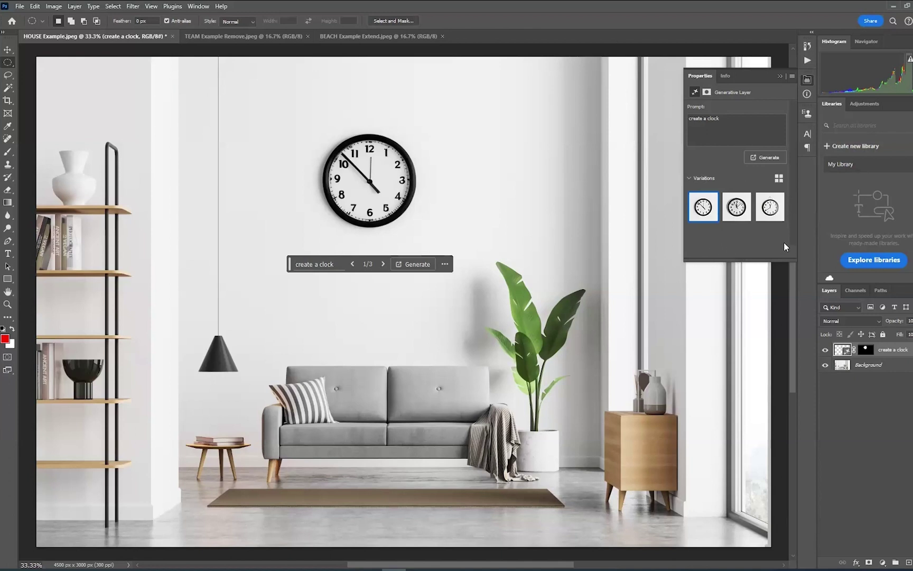
pyautogui.click(737, 214)
pyautogui.moveTo(770, 207)
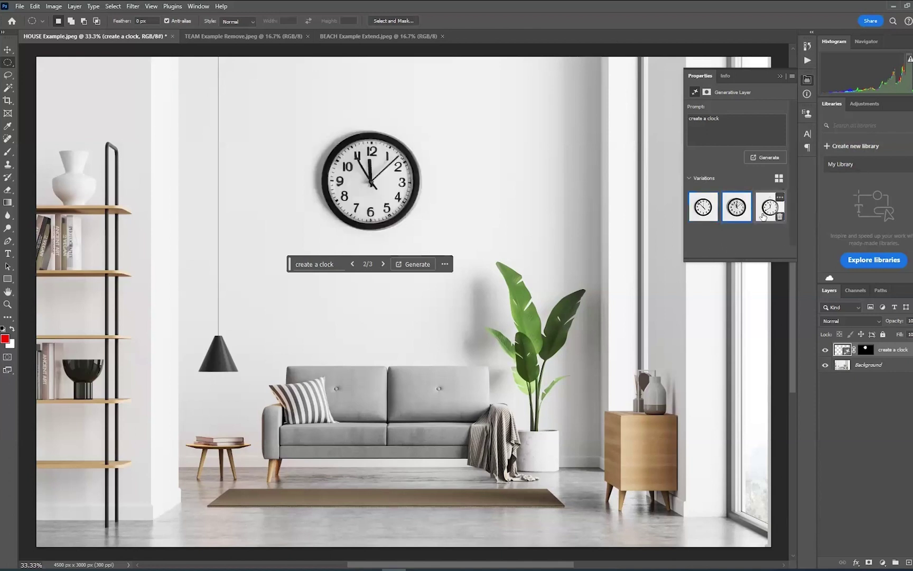
pyautogui.click(763, 214)
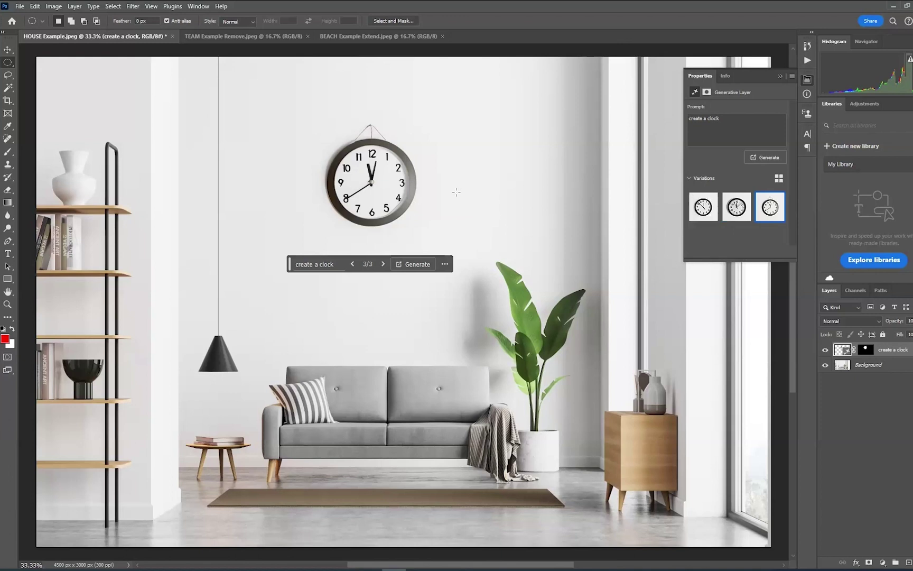
pyautogui.click(702, 211)
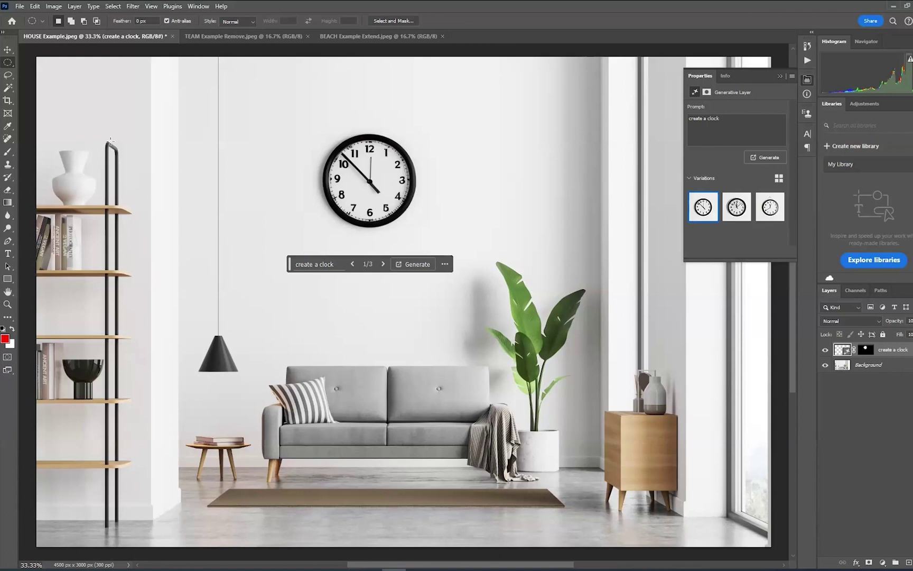
# Step: Rectangle-select the space above the side table, generate 'add a small vase', and keep variation two
pyautogui.rightClick(10, 63)
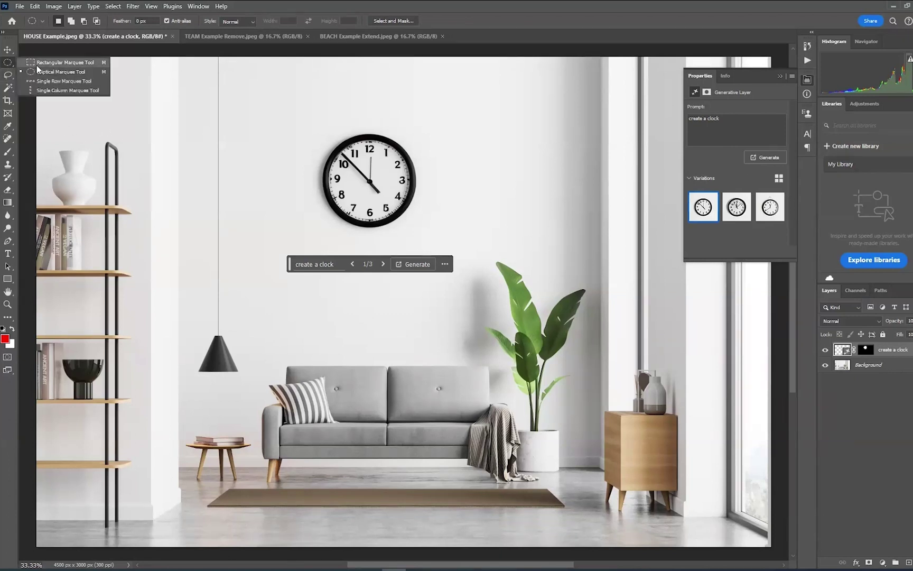
pyautogui.click(38, 63)
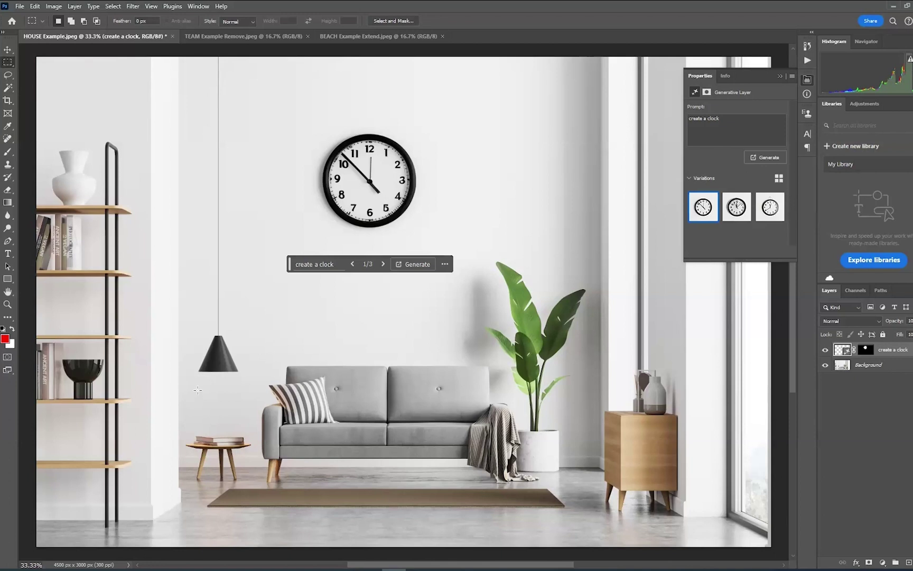
pyautogui.moveTo(197, 391); pyautogui.dragTo(243, 440)
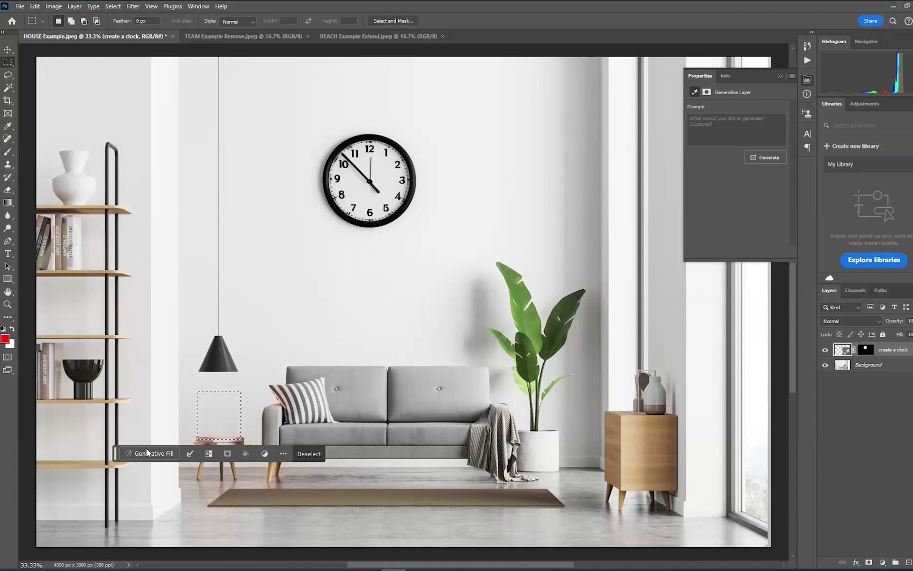
pyautogui.click(149, 454)
pyautogui.write('add a s')
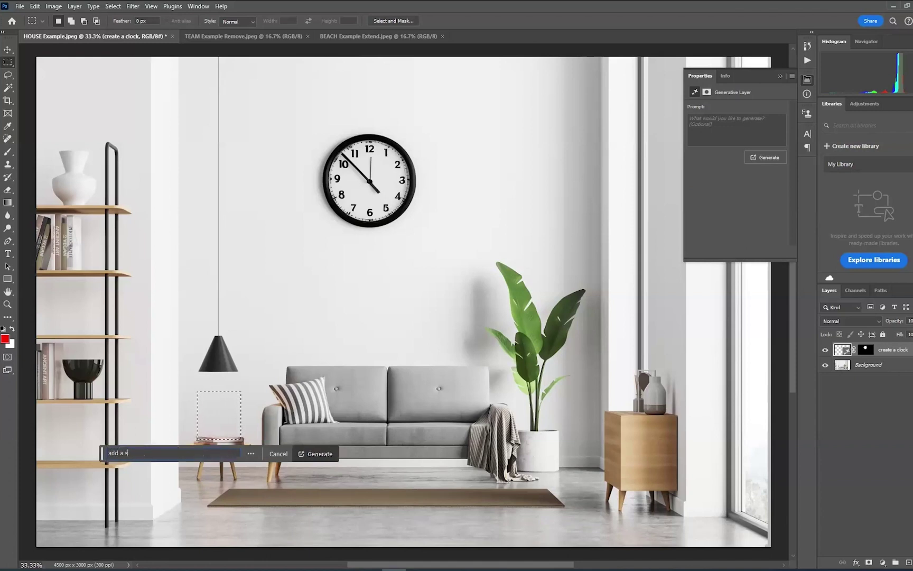
pyautogui.write('mall ')
pyautogui.write('vase')
pyautogui.click(319, 454)
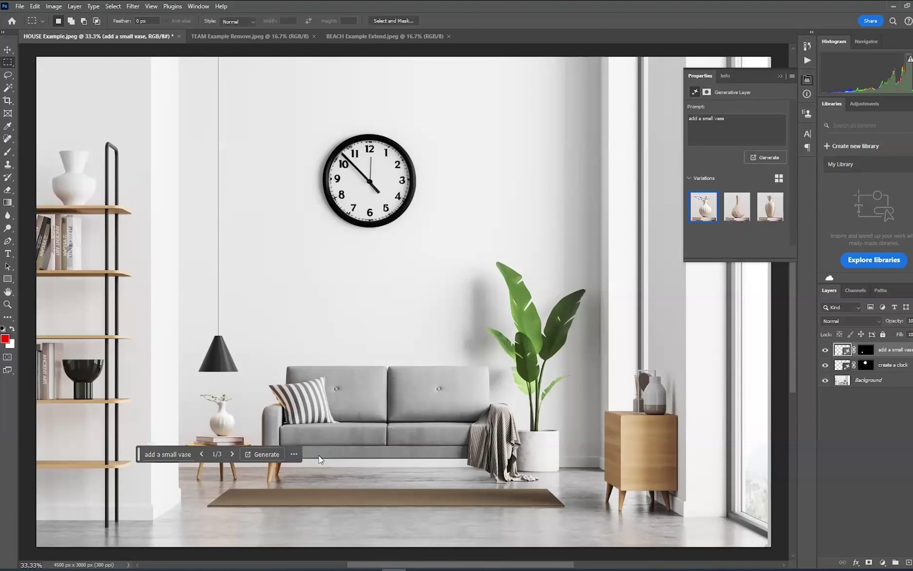
pyautogui.click(733, 213)
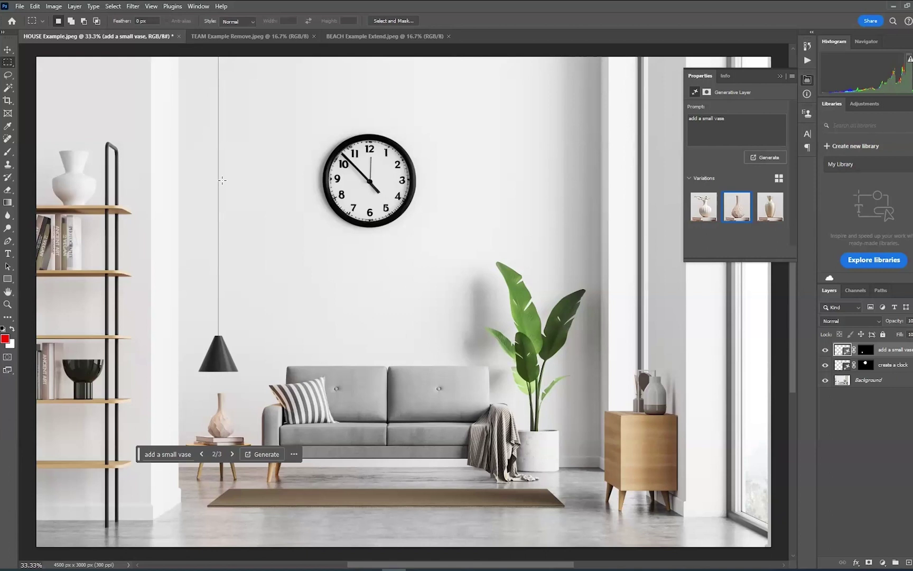
# Step: In the team photo, lasso the seated white-haired woman and erase her with the 'remove person' prompt
pyautogui.click(240, 41)
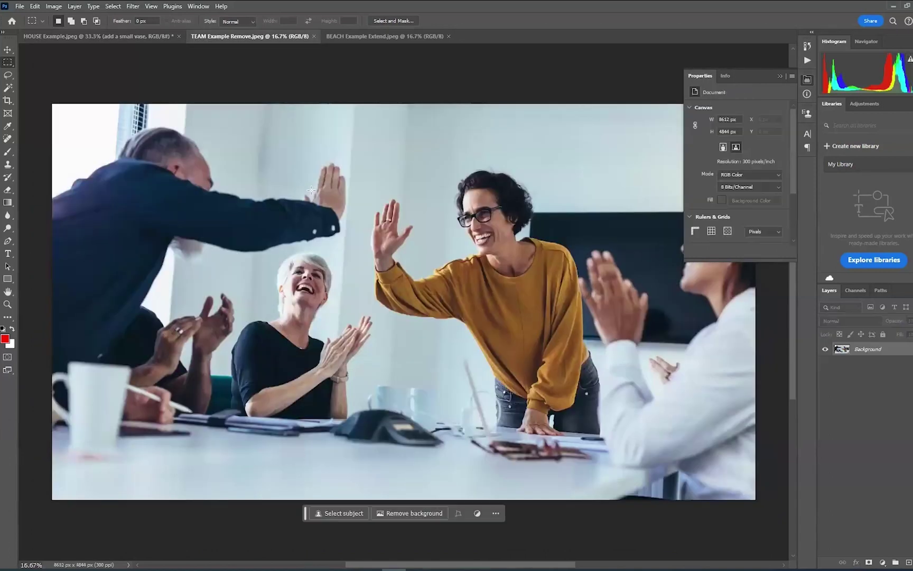
pyautogui.click(7, 75)
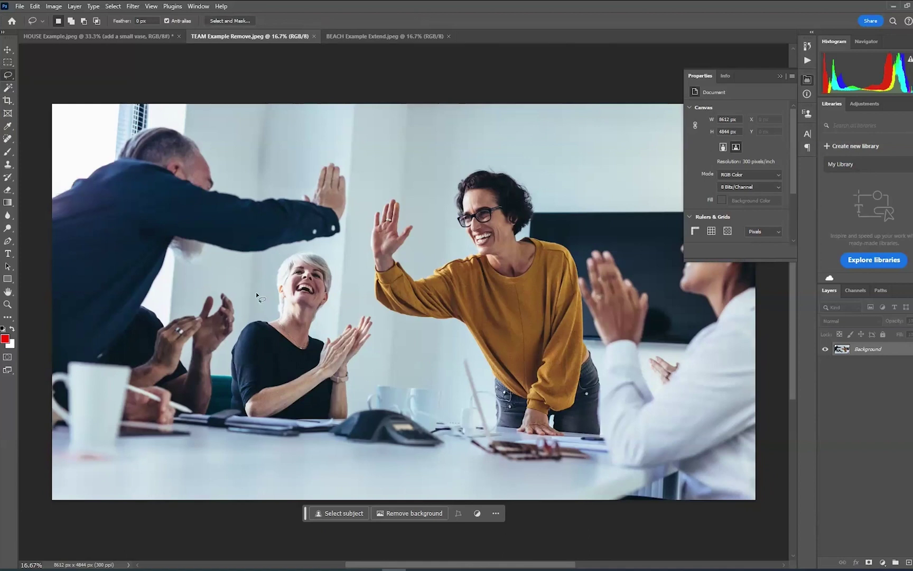
pyautogui.moveTo(260, 272); pyautogui.dragTo(234, 336)
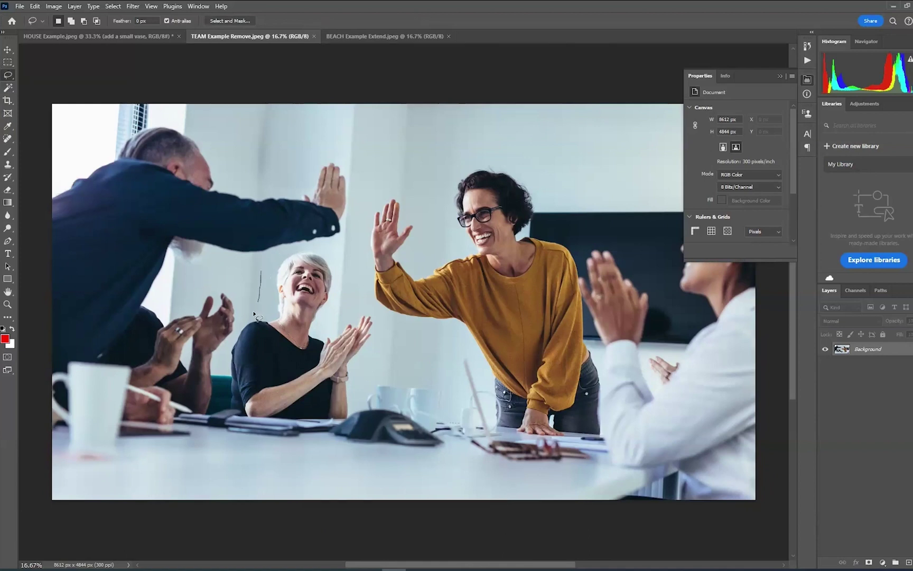
pyautogui.moveTo(227, 374)
pyautogui.mouseDown()
pyautogui.moveTo(385, 315)
pyautogui.moveTo(314, 250)
pyautogui.moveTo(262, 275)
pyautogui.mouseUp()
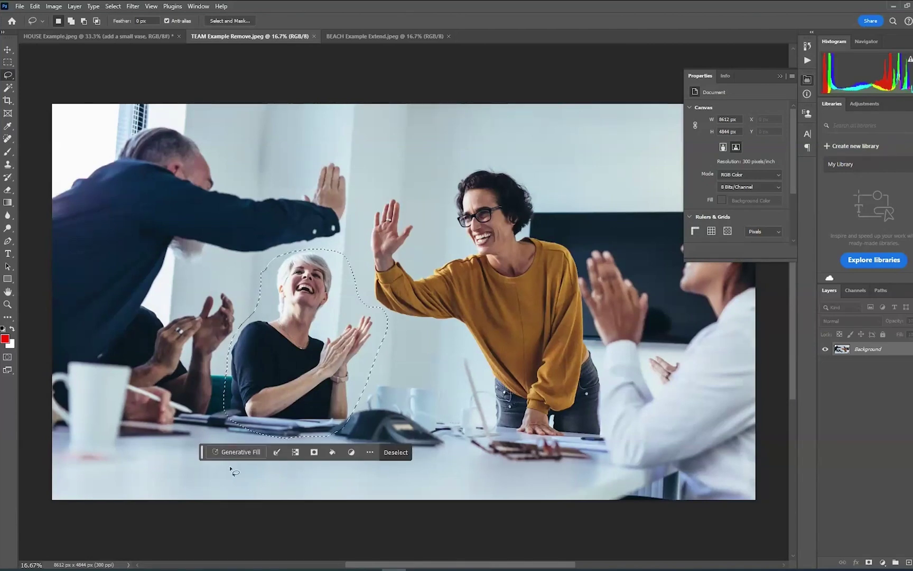
pyautogui.click(244, 453)
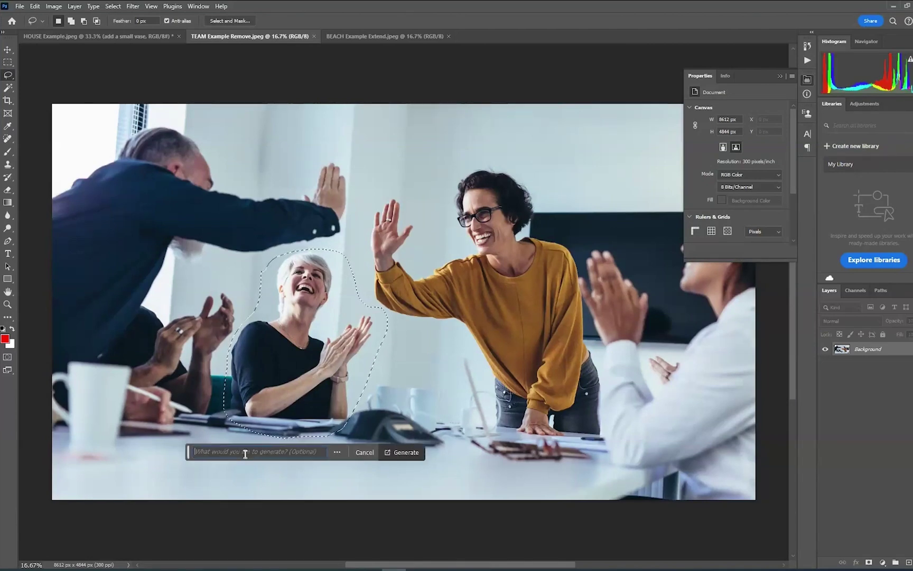
pyautogui.write('remove')
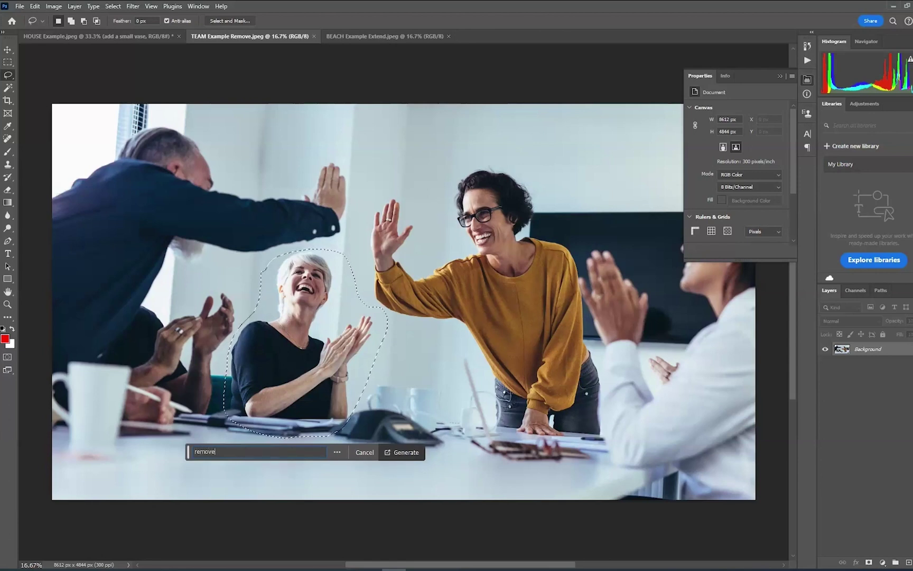
pyautogui.write(' person')
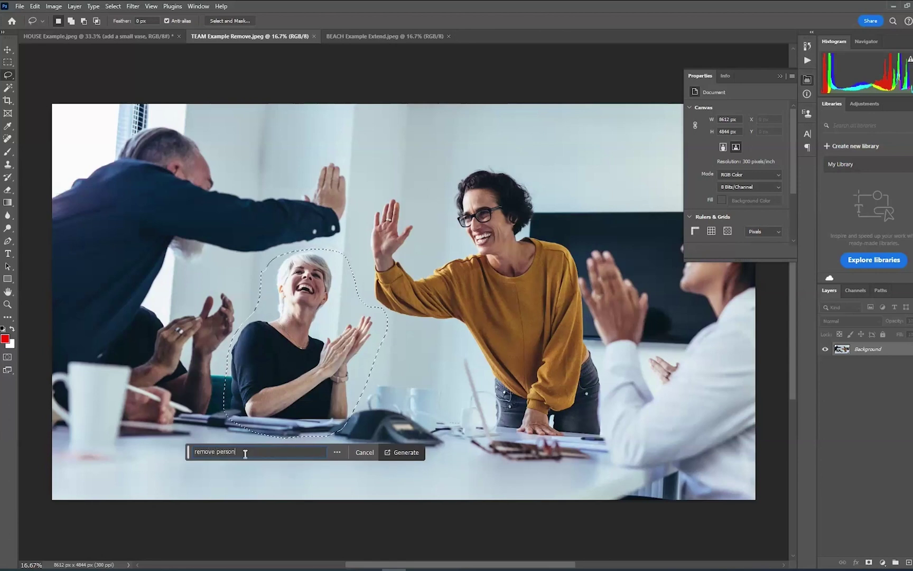
pyautogui.click(401, 452)
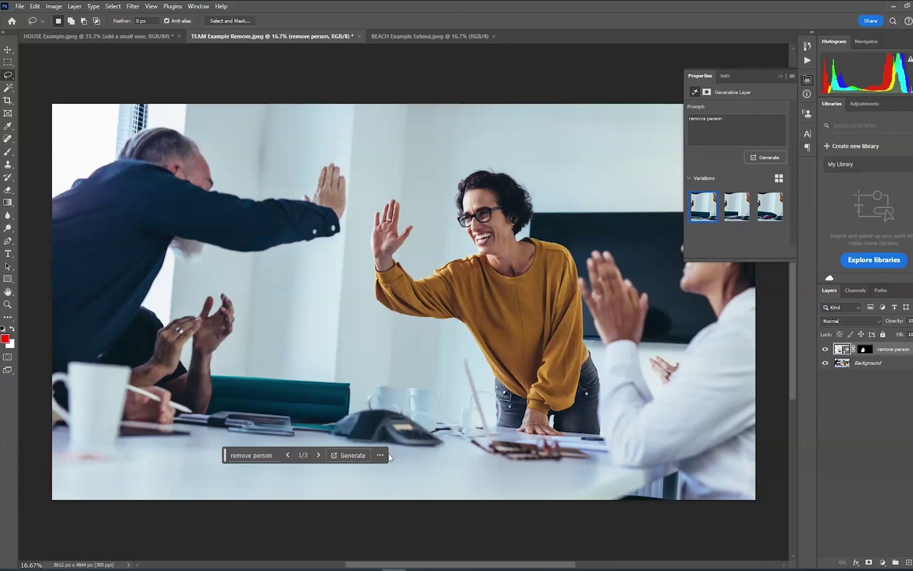
# Step: Lasso the standing woman in the yellow sweater, generate a 'chef's apron', and keep variation three
pyautogui.moveTo(463, 248)
pyautogui.mouseDown()
pyautogui.moveTo(394, 262)
pyautogui.moveTo(367, 305)
pyautogui.moveTo(473, 359)
pyautogui.moveTo(502, 437)
pyautogui.moveTo(521, 431)
pyautogui.moveTo(527, 409)
pyautogui.moveTo(587, 443)
pyautogui.moveTo(611, 429)
pyautogui.moveTo(607, 355)
pyautogui.moveTo(576, 244)
pyautogui.moveTo(526, 236)
pyautogui.moveTo(528, 261)
pyautogui.moveTo(505, 267)
pyautogui.moveTo(461, 254)
pyautogui.mouseUp()
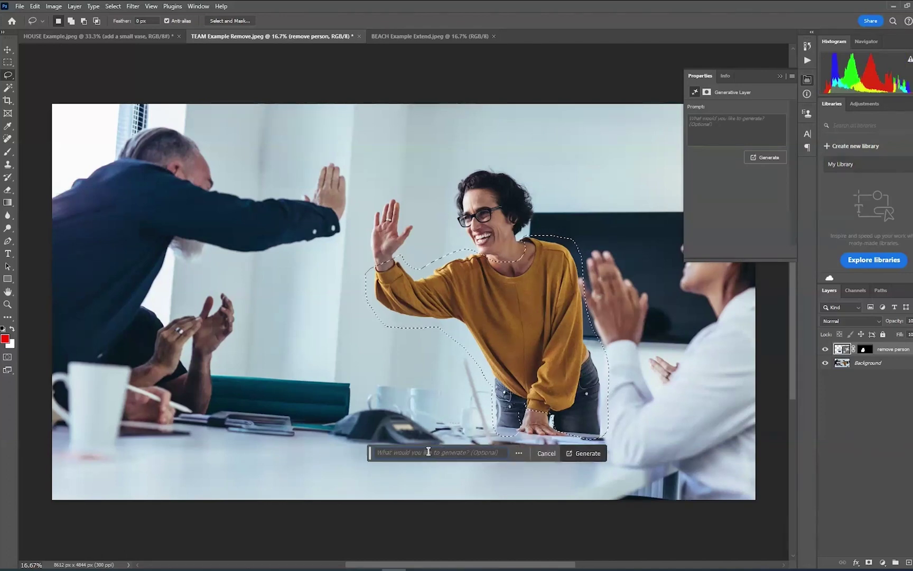
pyautogui.click(428, 451)
pyautogui.write("chef's ap")
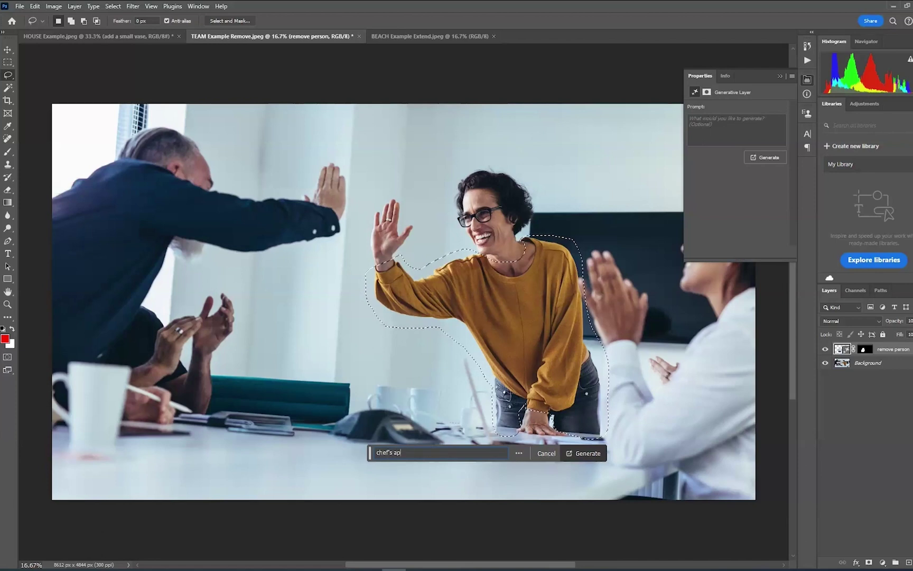
pyautogui.write('ron')
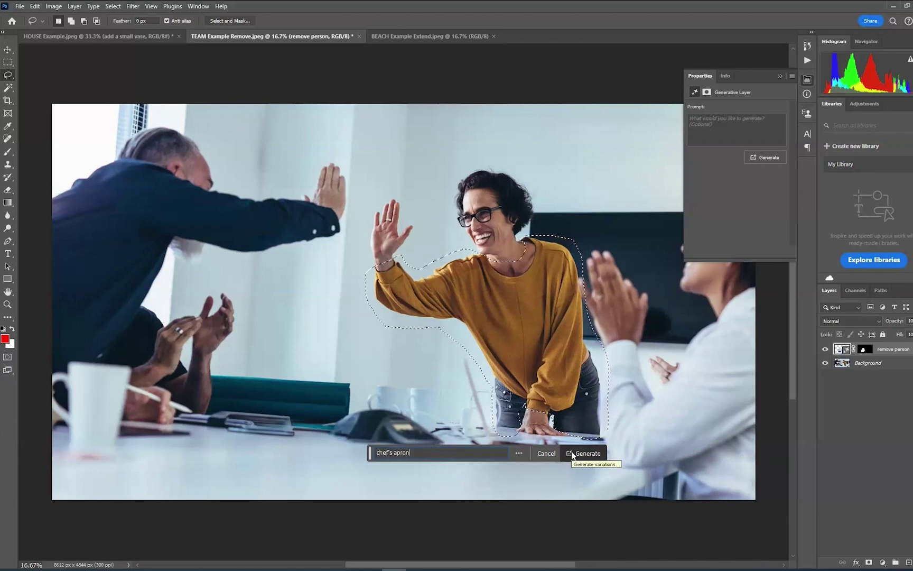
pyautogui.click(572, 453)
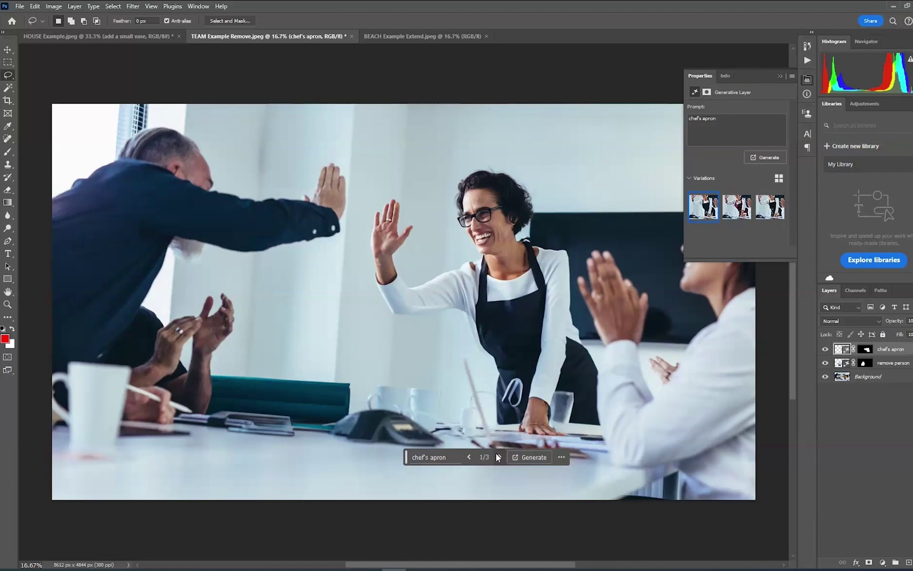
pyautogui.click(771, 209)
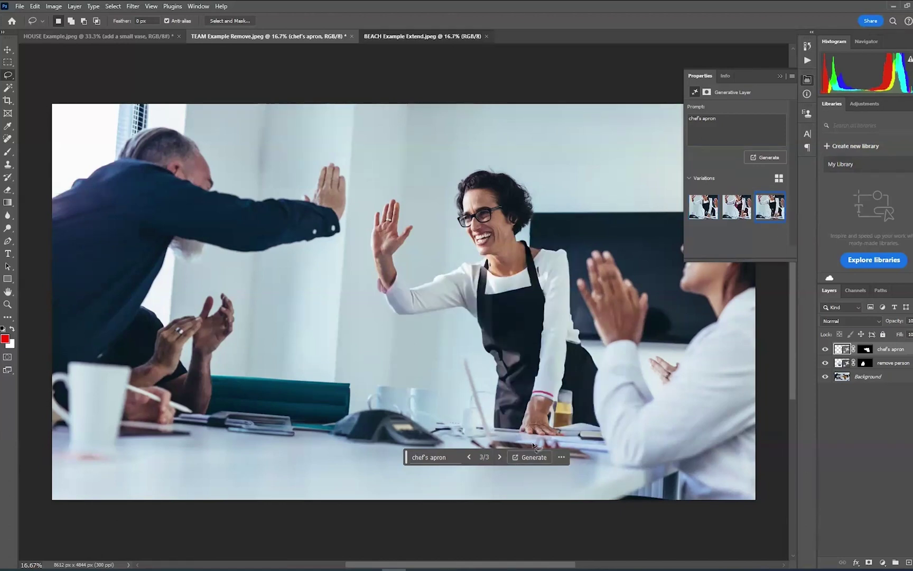
# Step: Switch to the beach photo, hide the Properties panel, and pick the Crop tool with Generative Expand
pyautogui.hotkey('ctrl', 'Tab')
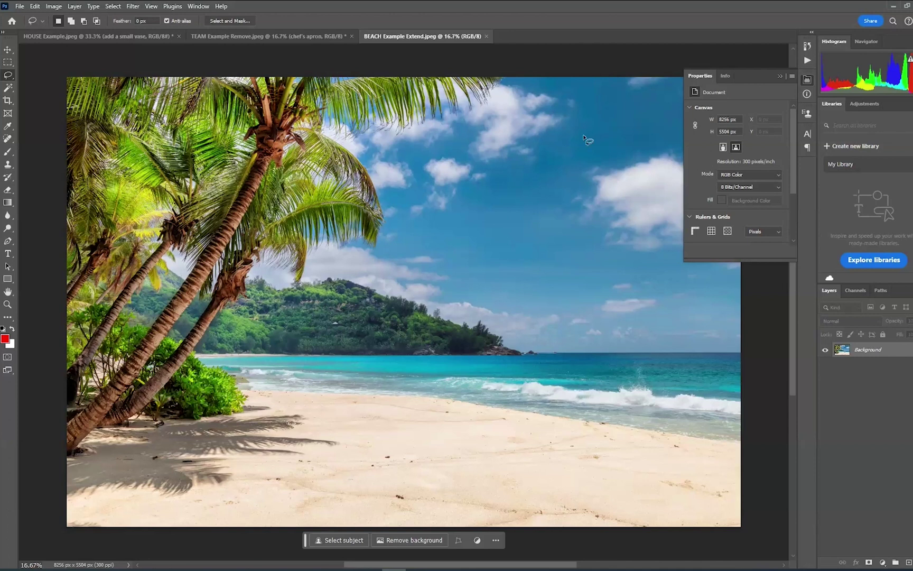
pyautogui.click(781, 76)
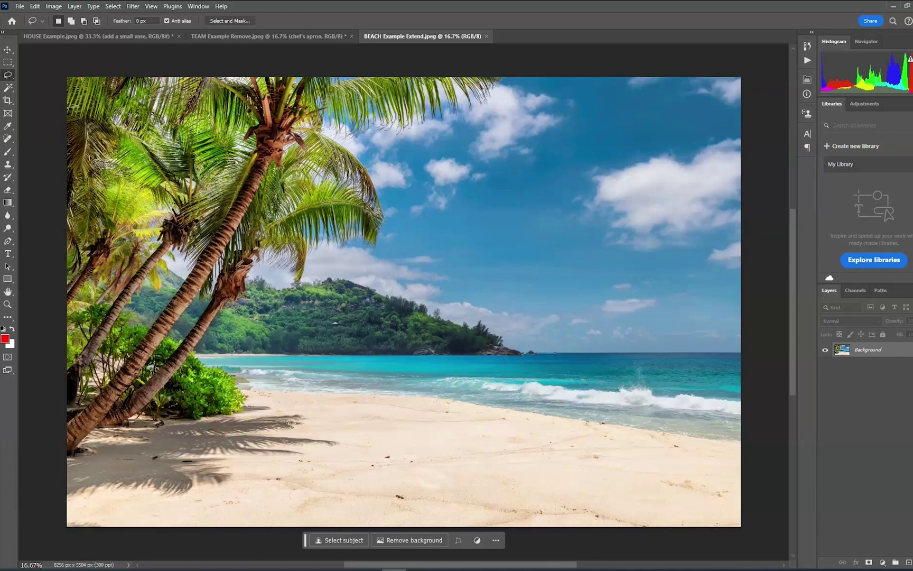
pyautogui.click(8, 101)
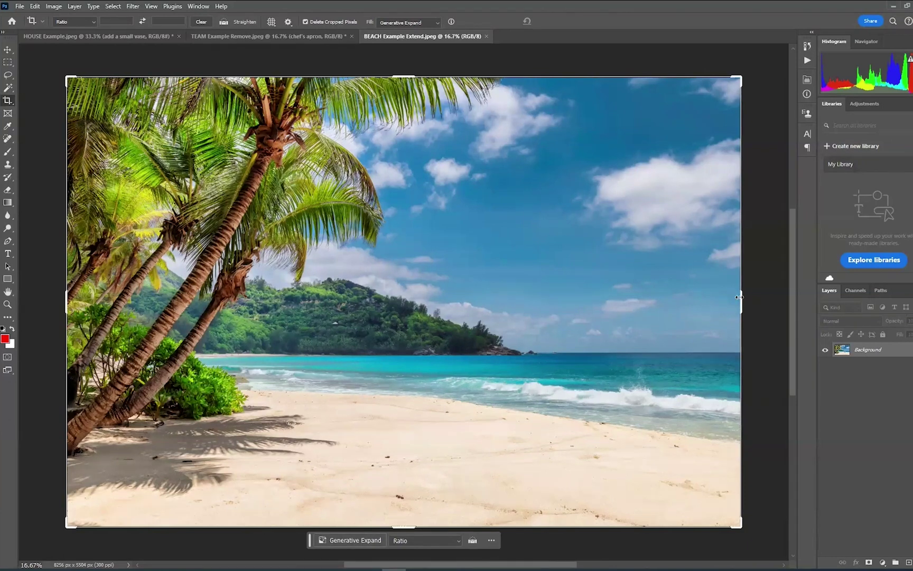
# Step: Drag the right crop edge outward and generate fill for the new strip
pyautogui.moveTo(746, 299); pyautogui.dragTo(776, 297)
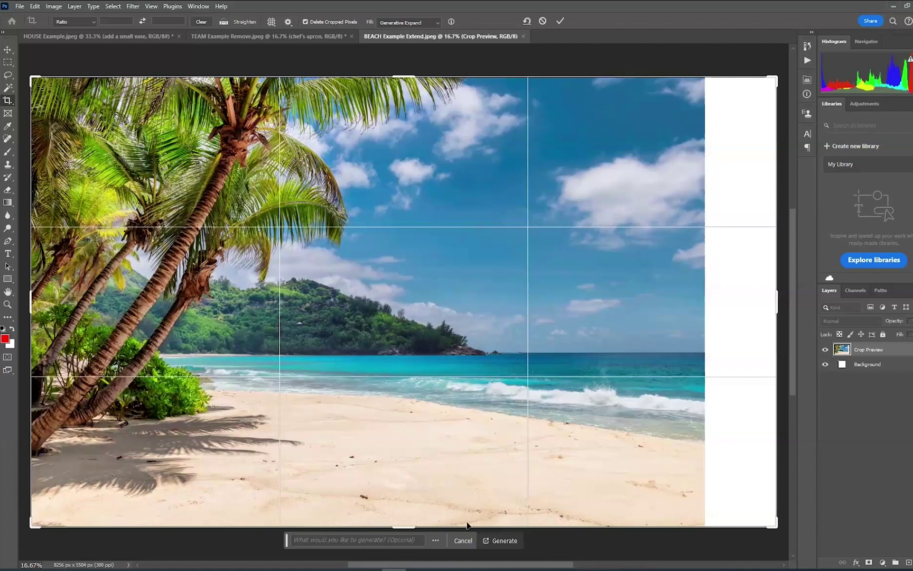
pyautogui.click(503, 542)
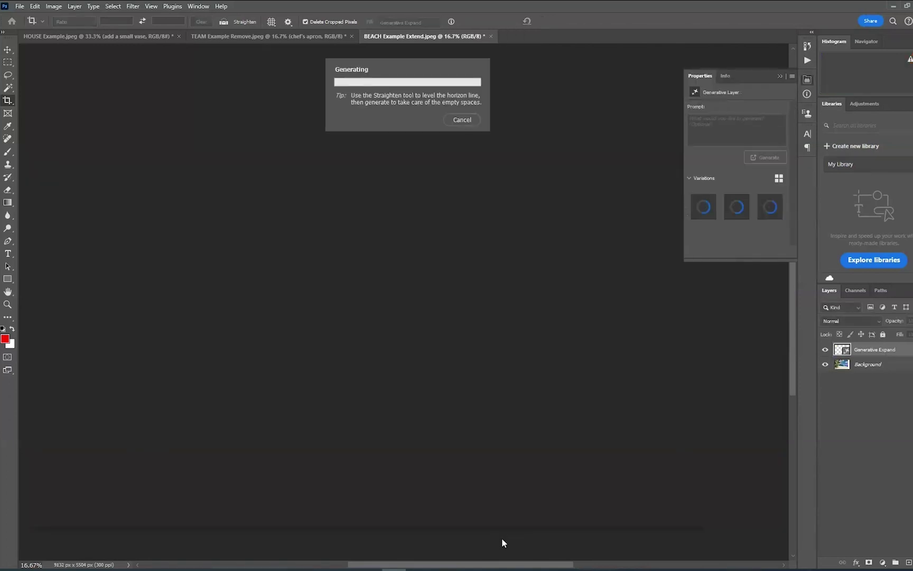